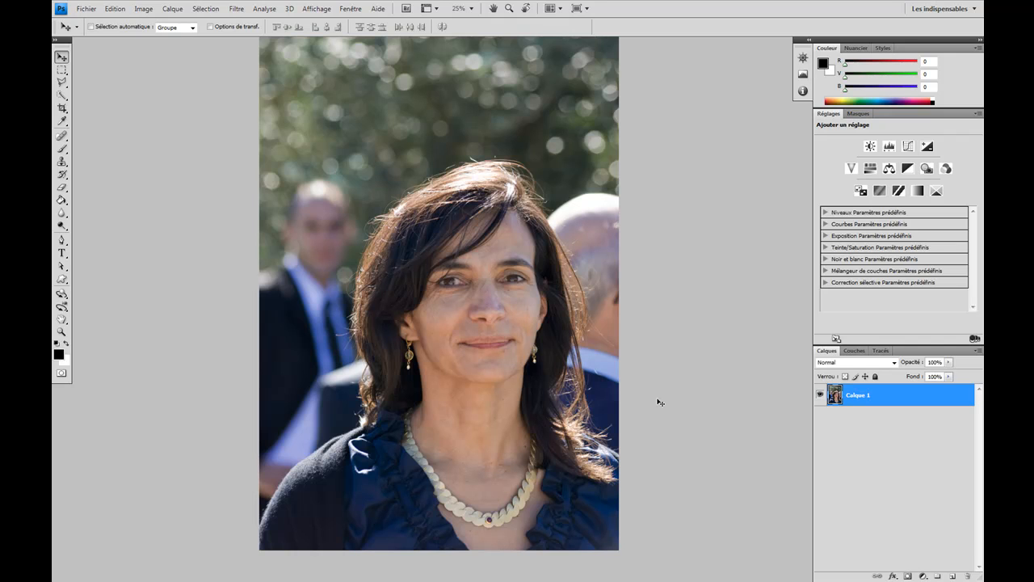
- Add a new layer named "anti rides" above the portrait and set its blend mode to Lumière tamisée
left_click(953, 578)
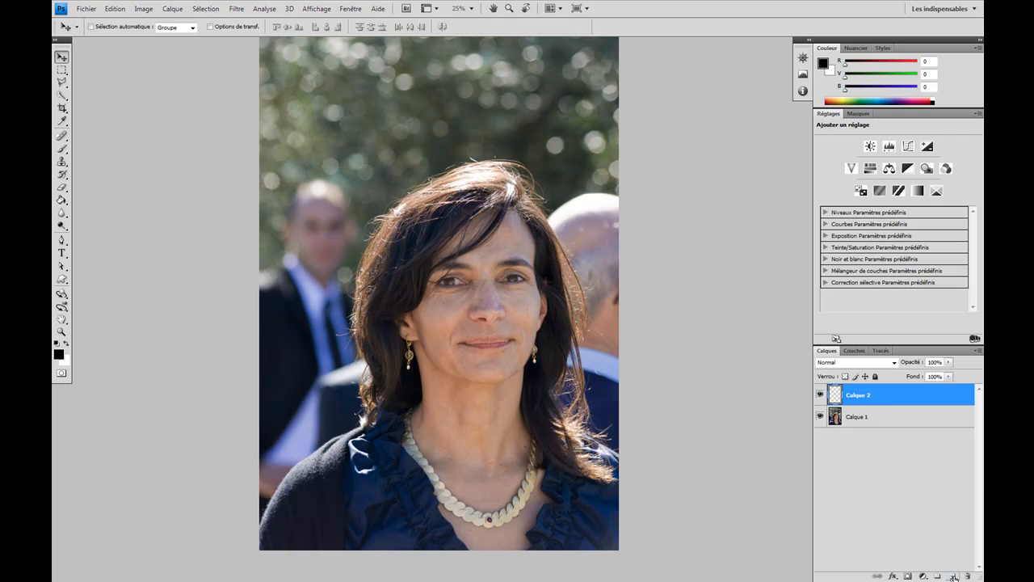
double_click(867, 396)
type("anti rides")
key("Return")
left_click(841, 363)
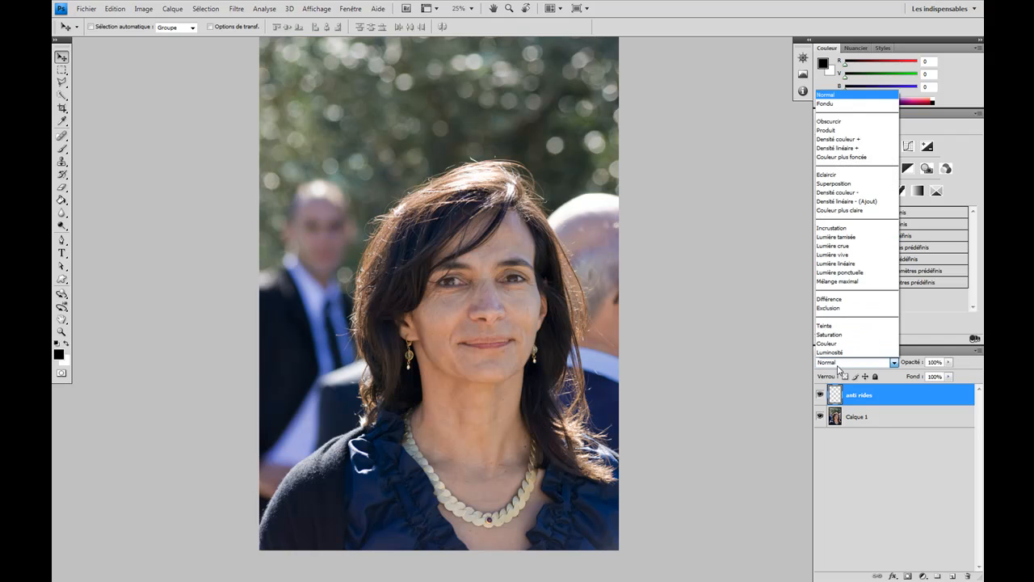
left_click(854, 237)
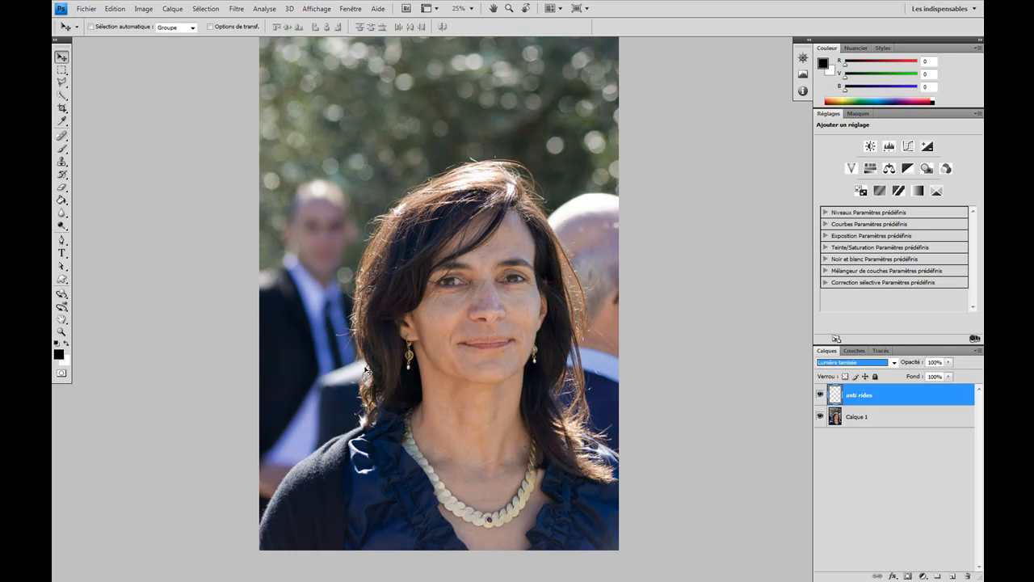
- With an 8 px black brush, darken the bright wrinkle lines below the outer corner of the woman's right eye
left_click(63, 151)
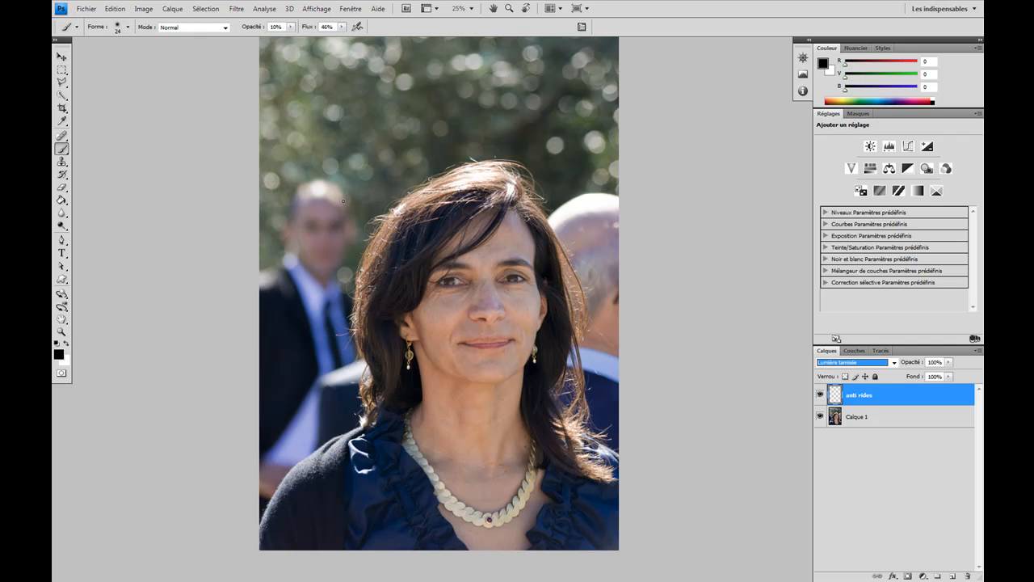
scroll(454, 307, "up", 3)
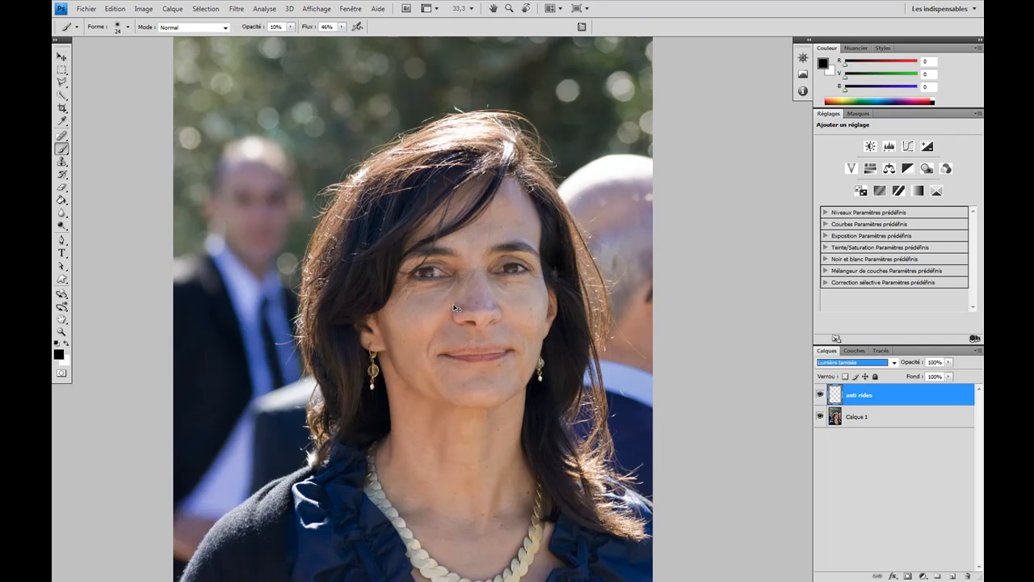
scroll(454, 308, "up", 1)
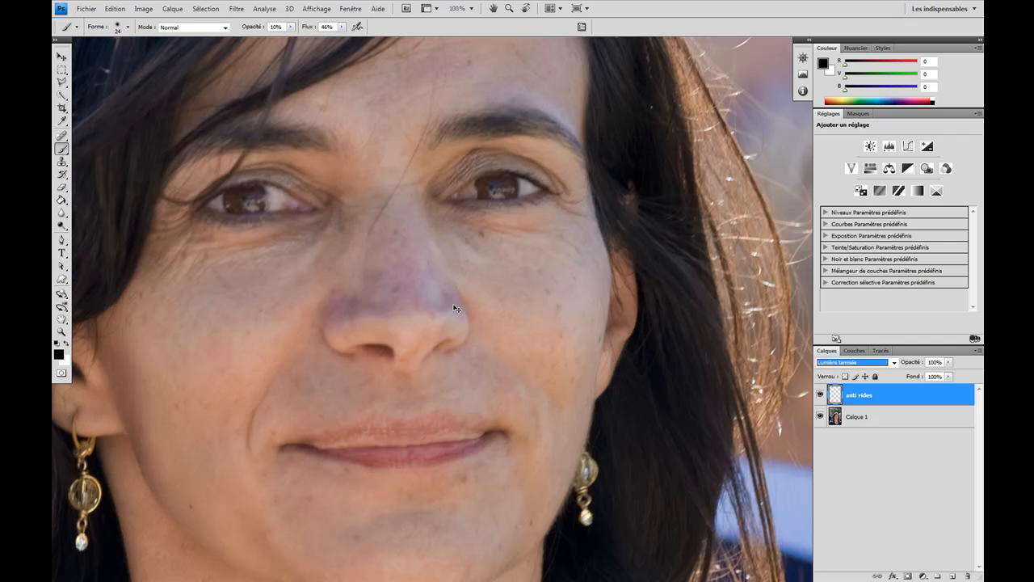
left_click_drag(342, 290, 517, 347)
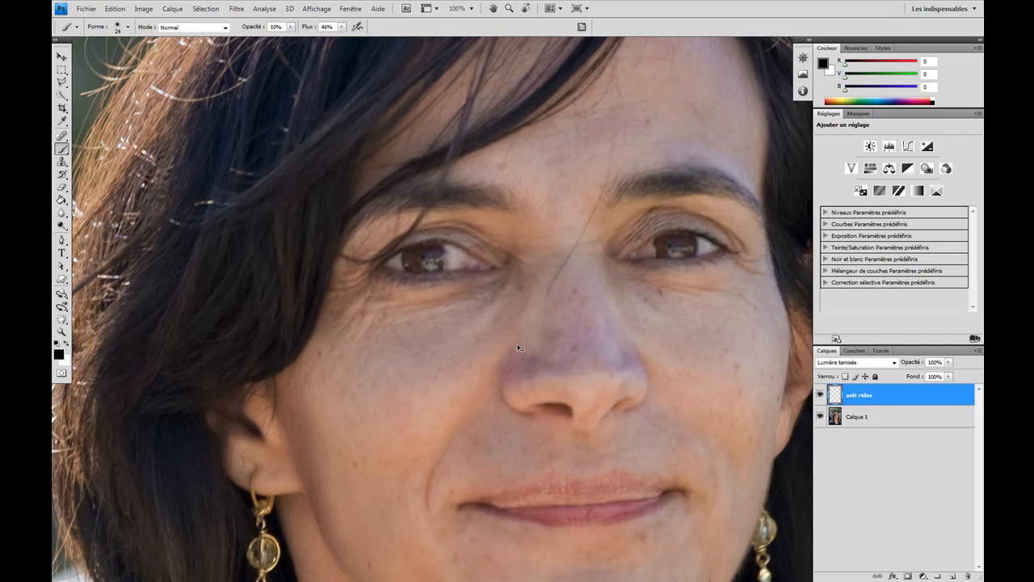
scroll(518, 347, "up", 1)
scroll(519, 348, "up", 1)
left_click_drag(519, 348, 718, 376)
mouse_move(423, 341)
left_mouse_down()
mouse_move(417, 393)
mouse_move(415, 364)
left_mouse_up()
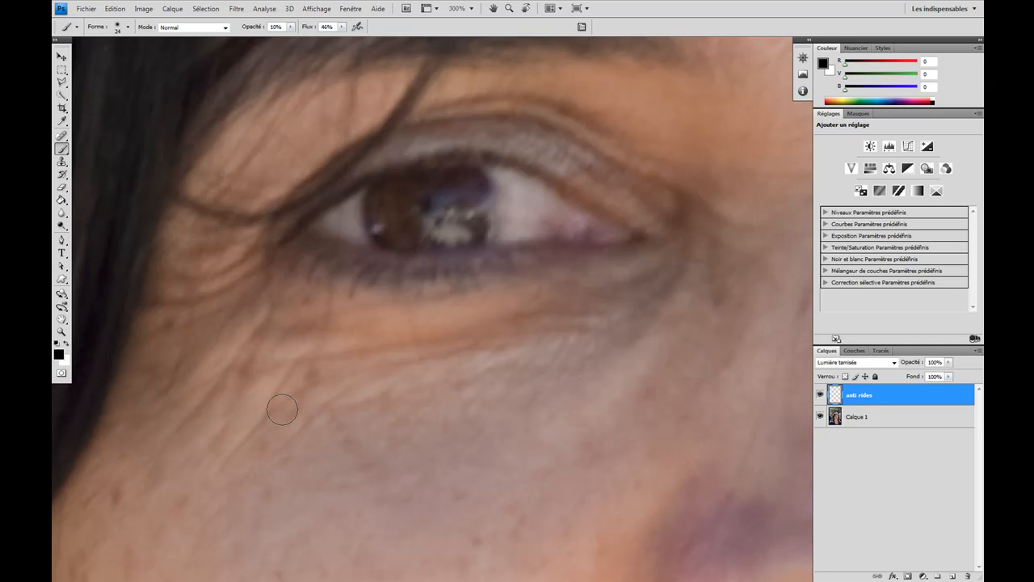
right_click(342, 392)
left_click_drag(371, 413, 359, 414)
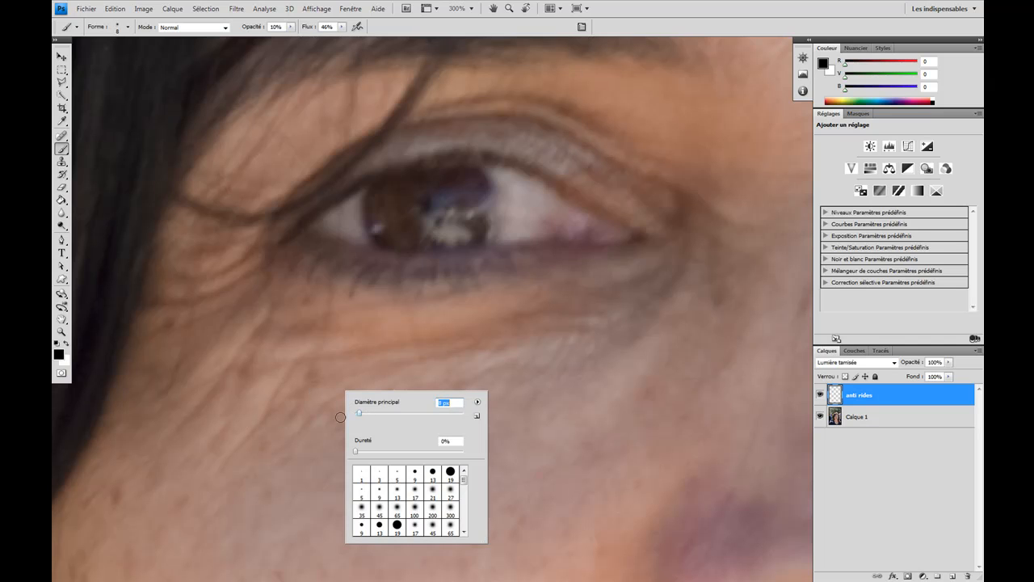
left_click(251, 449)
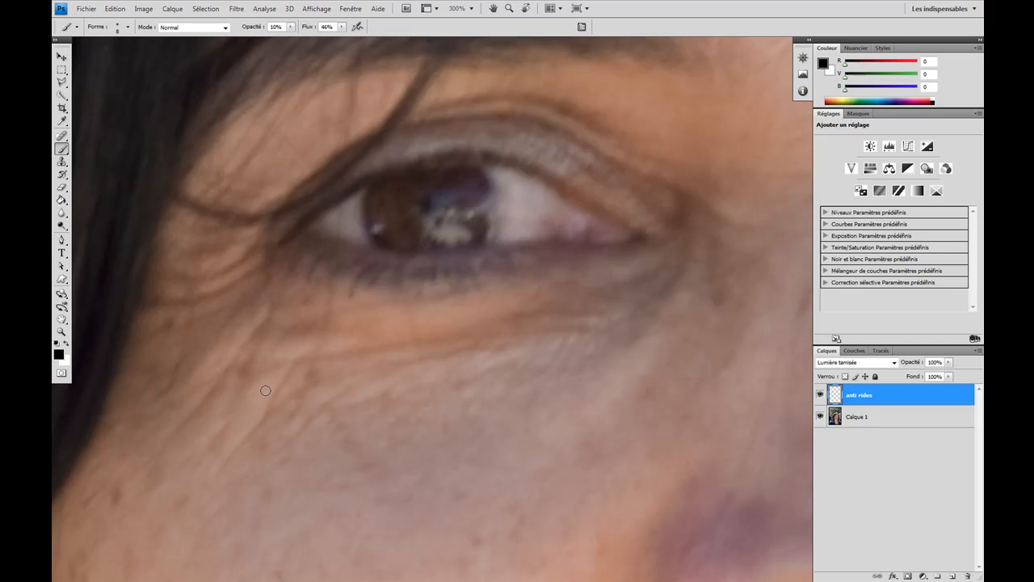
- Switch the brush to white and lighten the dark wrinkle lines below and beside the right eye's outer corner
left_click(66, 343)
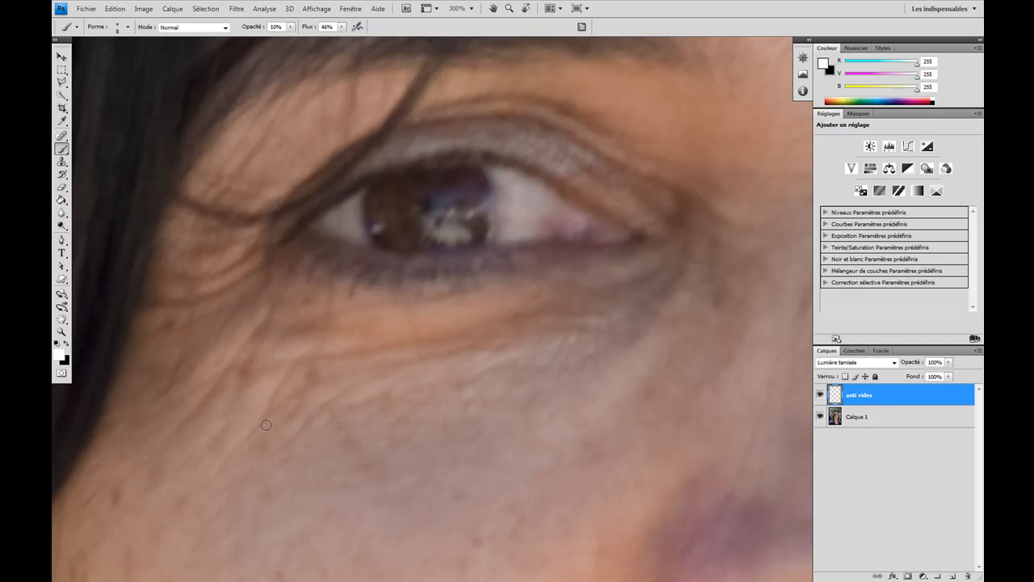
mouse_move(269, 416)
left_mouse_down()
mouse_move(242, 445)
mouse_move(292, 373)
mouse_move(224, 468)
mouse_move(275, 407)
mouse_move(318, 384)
mouse_move(307, 384)
mouse_move(293, 417)
mouse_move(303, 380)
mouse_move(297, 396)
mouse_move(340, 379)
mouse_move(286, 389)
mouse_move(319, 381)
mouse_move(312, 360)
mouse_move(274, 364)
mouse_move(339, 355)
mouse_move(296, 365)
mouse_move(283, 389)
mouse_move(286, 355)
mouse_move(251, 373)
mouse_move(261, 365)
mouse_move(230, 368)
mouse_move(254, 365)
mouse_move(244, 386)
mouse_move(244, 370)
mouse_move(227, 384)
mouse_move(229, 366)
mouse_move(188, 411)
mouse_move(229, 367)
mouse_move(206, 413)
mouse_move(211, 394)
mouse_move(182, 423)
mouse_move(223, 372)
left_mouse_up()
mouse_move(268, 329)
left_mouse_down()
mouse_move(303, 337)
mouse_move(286, 330)
mouse_move(323, 328)
mouse_move(310, 319)
mouse_move(334, 313)
mouse_move(307, 324)
mouse_move(337, 325)
mouse_move(280, 338)
mouse_move(261, 321)
mouse_move(259, 333)
mouse_move(272, 303)
mouse_move(249, 365)
mouse_move(489, 337)
mouse_move(340, 385)
mouse_move(360, 382)
mouse_move(296, 430)
mouse_move(330, 399)
mouse_move(389, 398)
mouse_move(317, 409)
mouse_move(340, 375)
mouse_move(275, 399)
left_mouse_up()
left_click(312, 368)
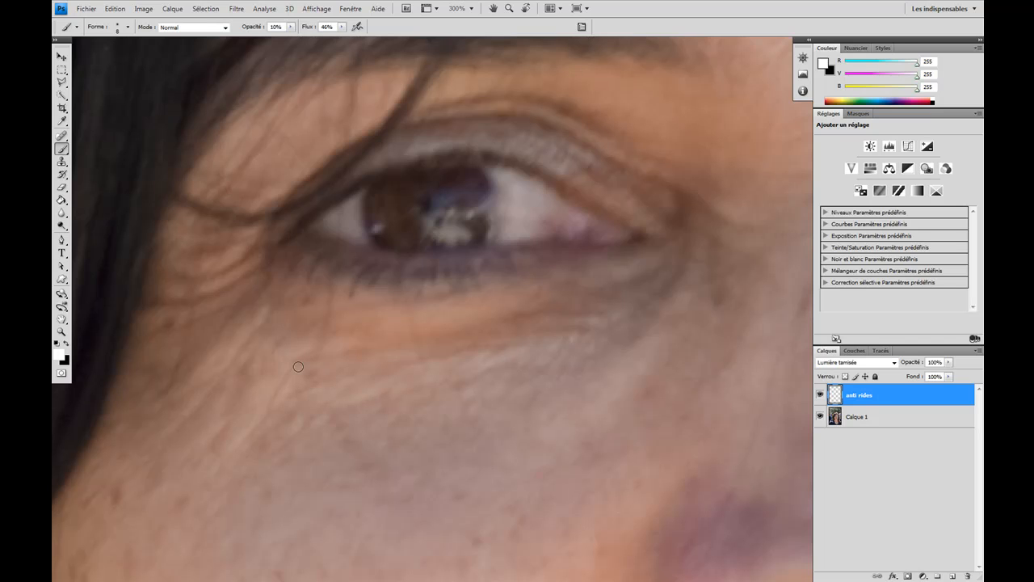
mouse_move(254, 349)
left_mouse_down()
mouse_move(273, 324)
mouse_move(181, 418)
mouse_move(218, 383)
left_mouse_up()
left_click_drag(192, 293, 198, 290)
left_click_drag(248, 249, 210, 271)
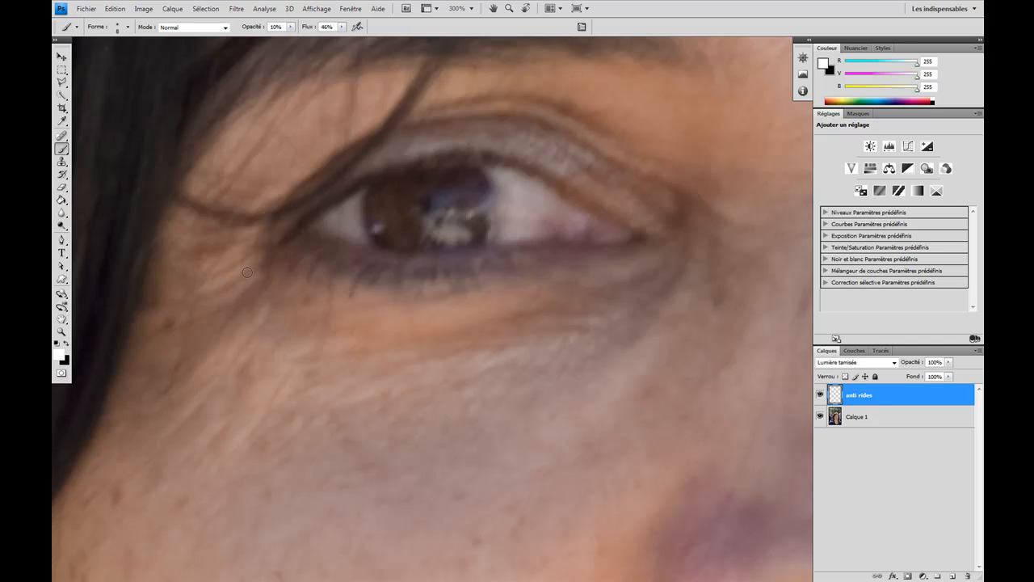
- Lighten the remaining dark creases under the right eye, from the outer corner toward the nose
mouse_move(227, 307)
left_mouse_down()
mouse_move(244, 287)
mouse_move(229, 321)
mouse_move(264, 283)
left_mouse_up()
mouse_move(218, 333)
left_mouse_down()
mouse_move(229, 370)
mouse_move(318, 356)
mouse_move(281, 388)
mouse_move(291, 363)
mouse_move(258, 411)
mouse_move(295, 362)
mouse_move(394, 345)
mouse_move(363, 367)
mouse_move(296, 382)
mouse_move(403, 375)
mouse_move(377, 368)
mouse_move(458, 355)
mouse_move(476, 348)
mouse_move(461, 341)
mouse_move(476, 333)
mouse_move(576, 328)
mouse_move(602, 311)
mouse_move(498, 314)
mouse_move(541, 311)
mouse_move(490, 324)
mouse_move(536, 309)
mouse_move(489, 344)
mouse_move(434, 362)
mouse_move(497, 351)
mouse_move(507, 342)
mouse_move(499, 349)
mouse_move(491, 323)
left_mouse_up()
mouse_move(472, 384)
left_mouse_down()
mouse_move(529, 356)
mouse_move(509, 382)
mouse_move(525, 353)
mouse_move(486, 383)
mouse_move(559, 364)
left_mouse_up()
mouse_move(517, 390)
left_mouse_down()
mouse_move(565, 348)
mouse_move(565, 335)
mouse_move(547, 374)
mouse_move(576, 339)
left_mouse_up()
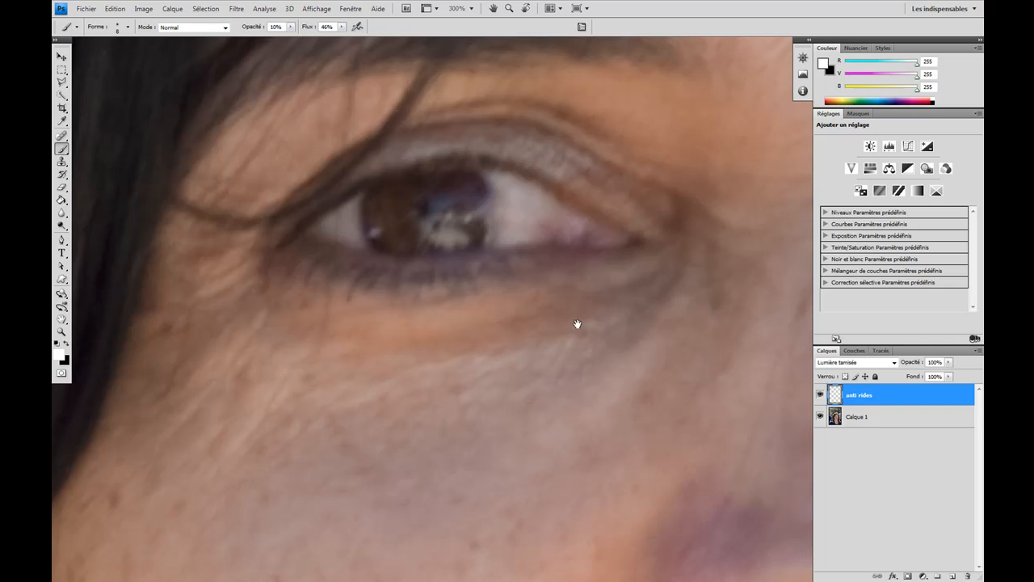
- Lighten the dark creases in the right eye's upper lid near its inner corner
left_click_drag(602, 296, 439, 342)
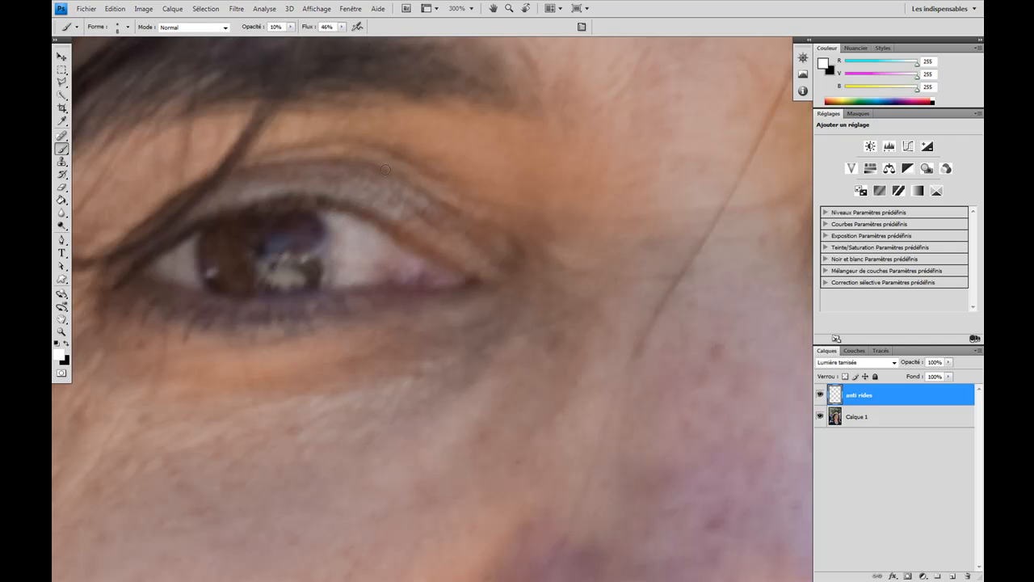
left_click_drag(412, 194, 442, 200)
left_click_drag(465, 197, 471, 212)
left_click_drag(334, 283, 465, 218)
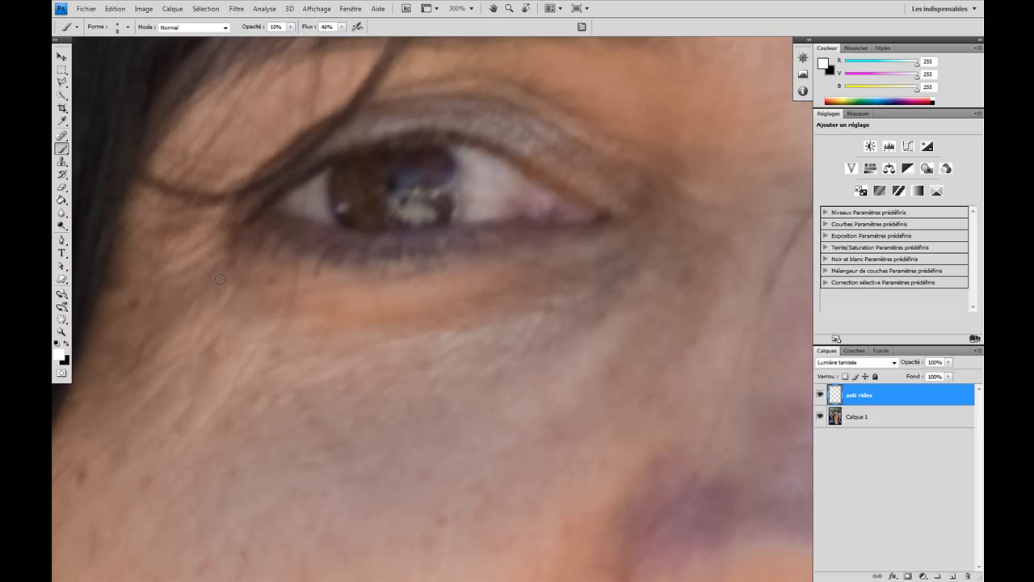
- Switch to black with a 16 px brush and tone down the bright areas on the upper cheek below the eye
left_click(67, 344)
left_click(67, 345)
key("x")
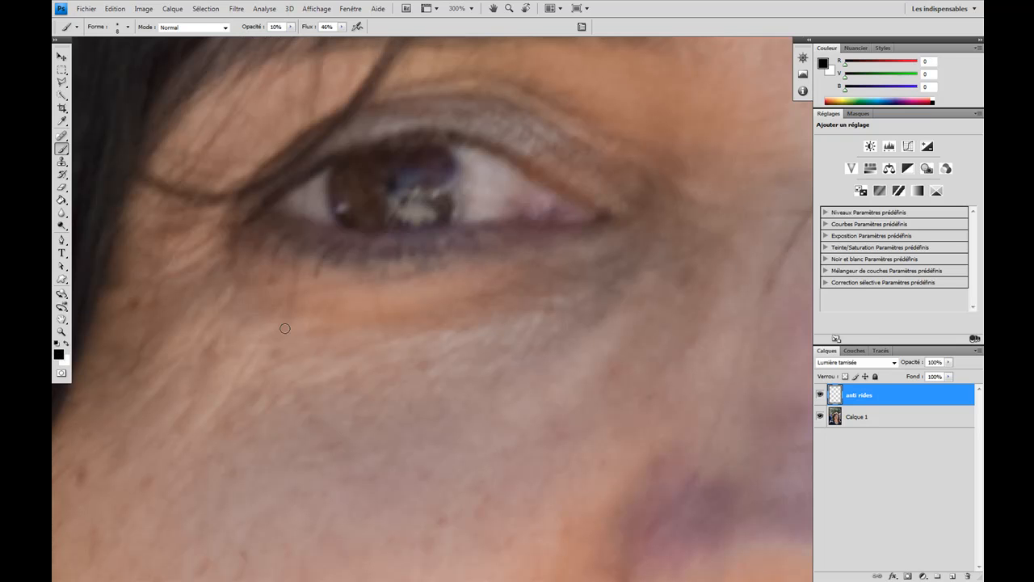
right_click(312, 371)
left_click_drag(334, 396, 336, 396)
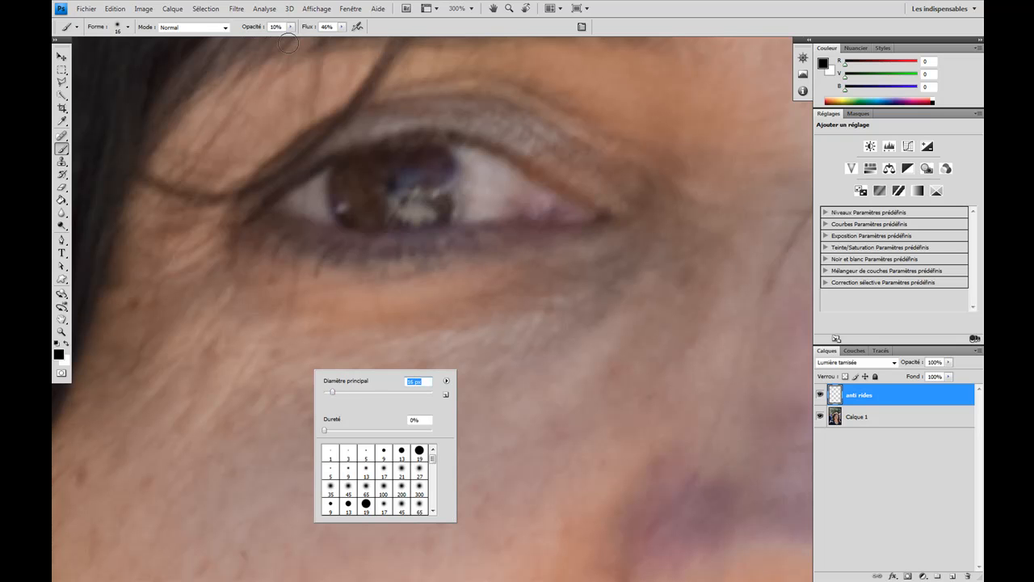
left_click(234, 389)
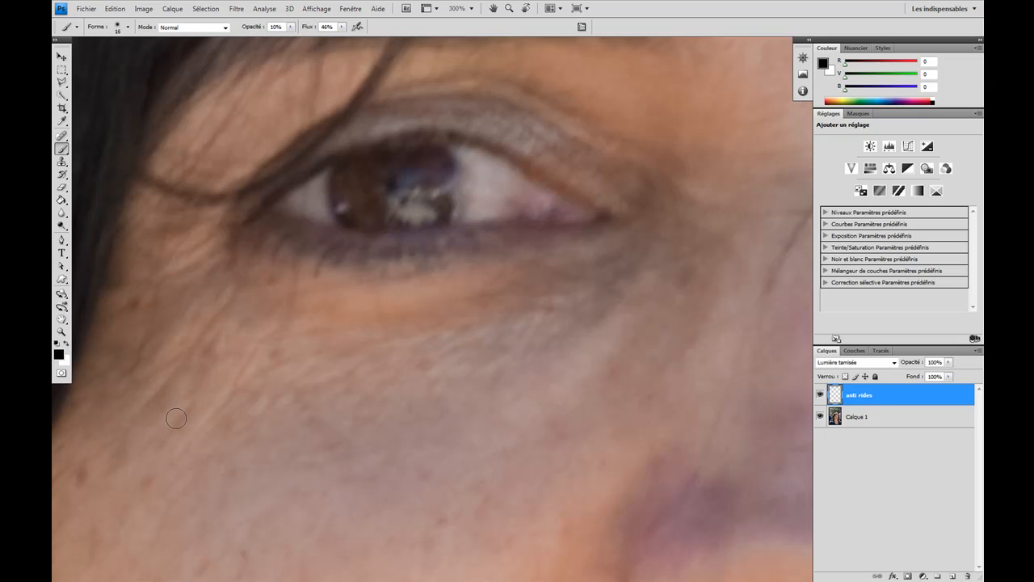
- Lighten the dark lines below the right eye's outer corner with a 10 px white brush, then return to black
key("x")
right_click(185, 368)
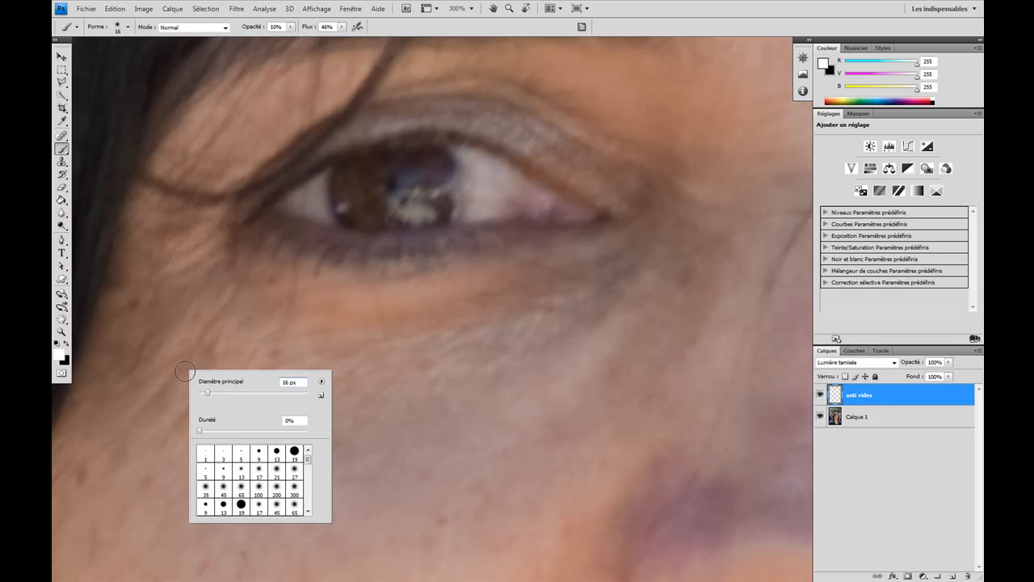
left_click_drag(209, 395, 205, 397)
left_click(175, 378)
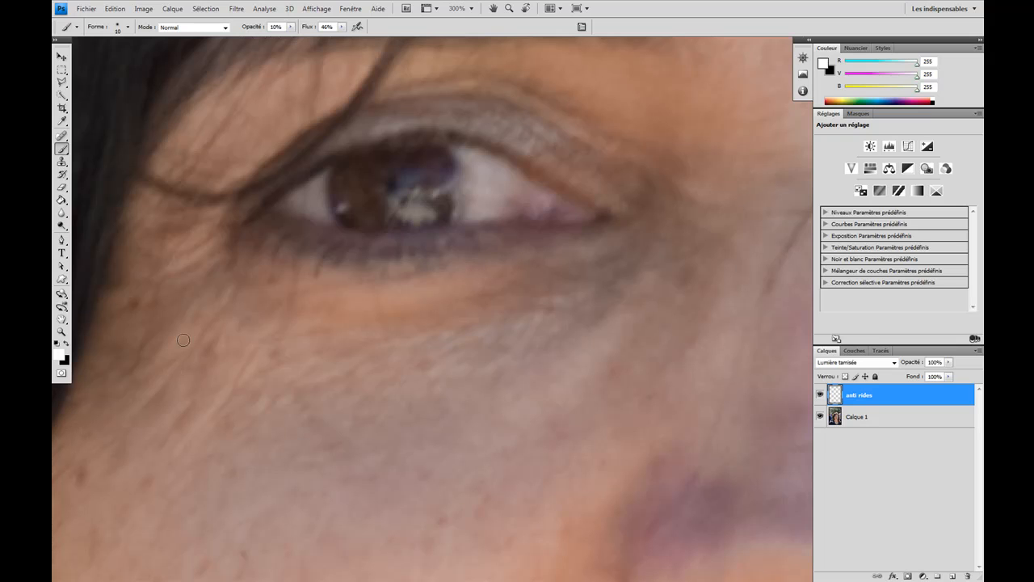
left_click_drag(205, 362, 207, 321)
key("x")
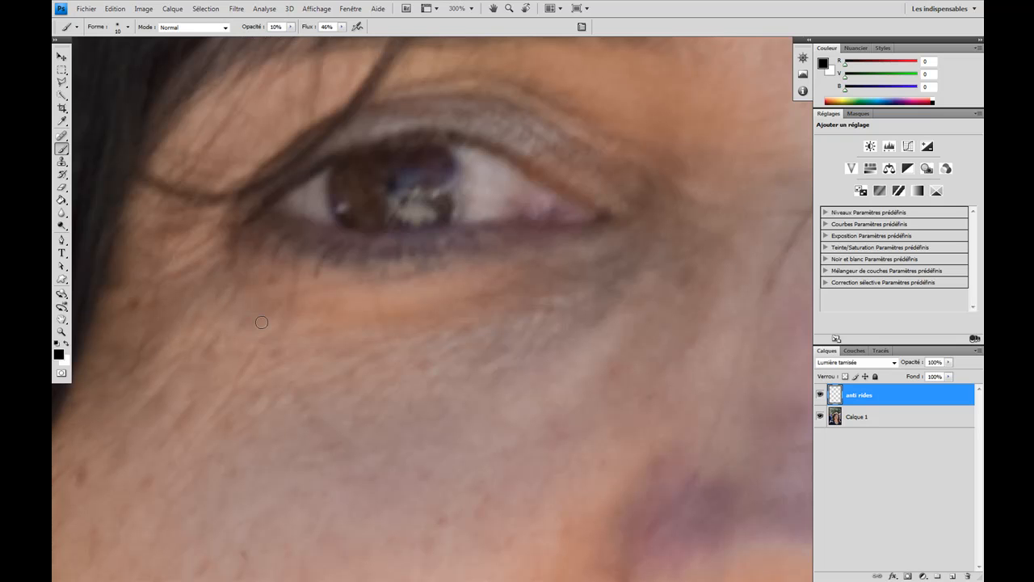
- Compare the face at 100% with the "anti rides" layer hidden and shown
key("ctrl+1")
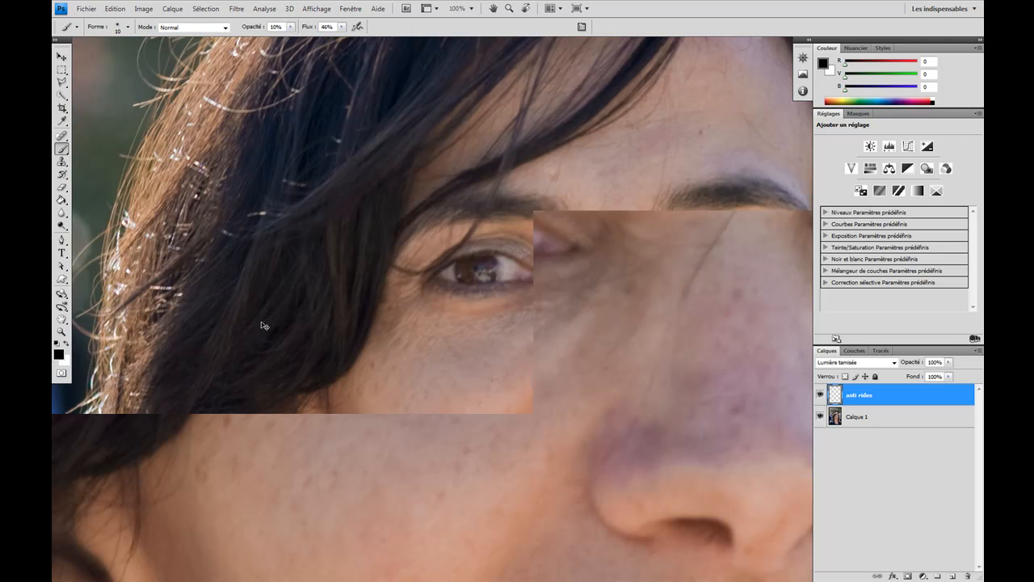
left_click_drag(409, 329, 369, 331)
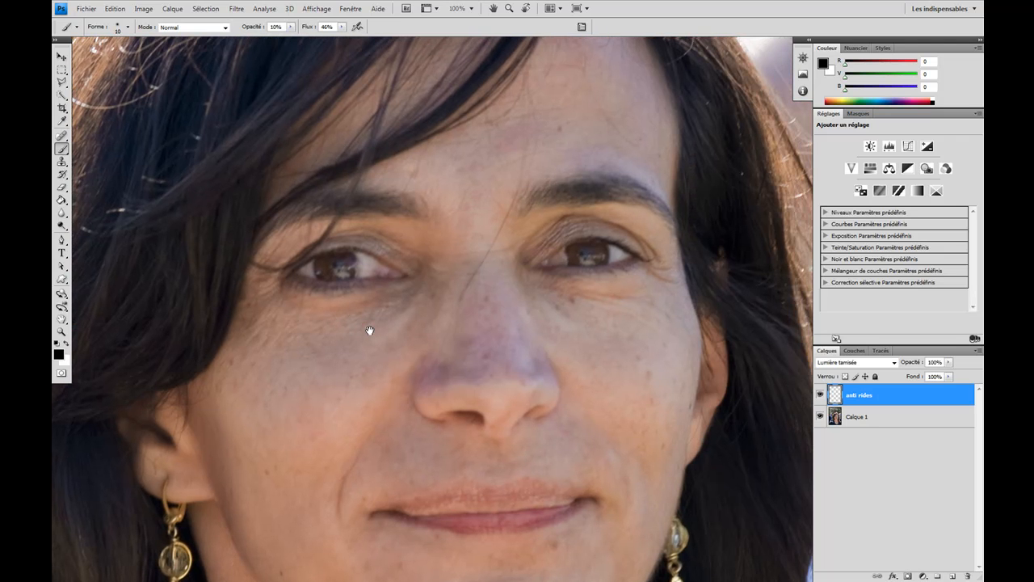
left_click(820, 394)
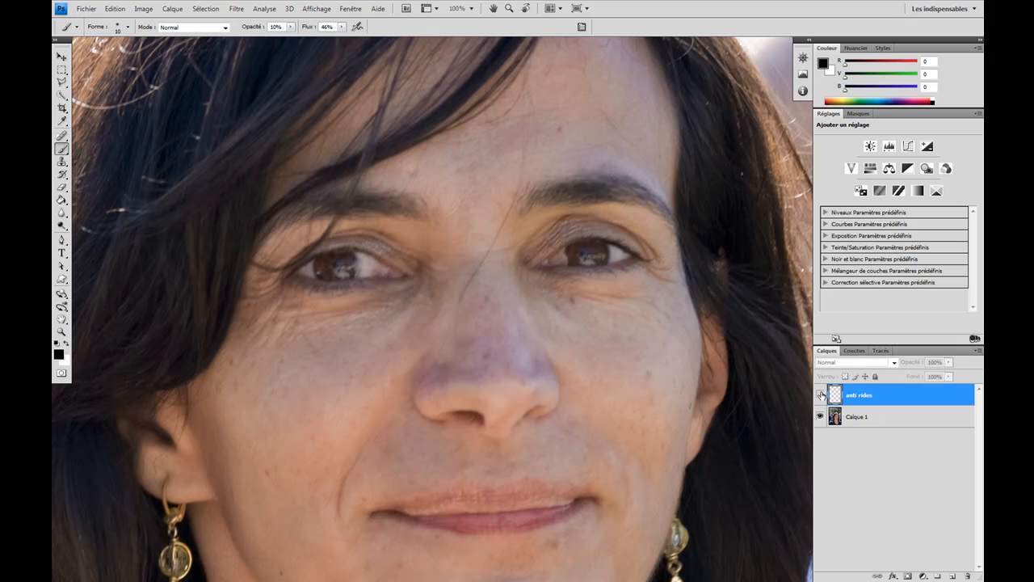
left_click(820, 394)
left_click(821, 394)
left_click(820, 394)
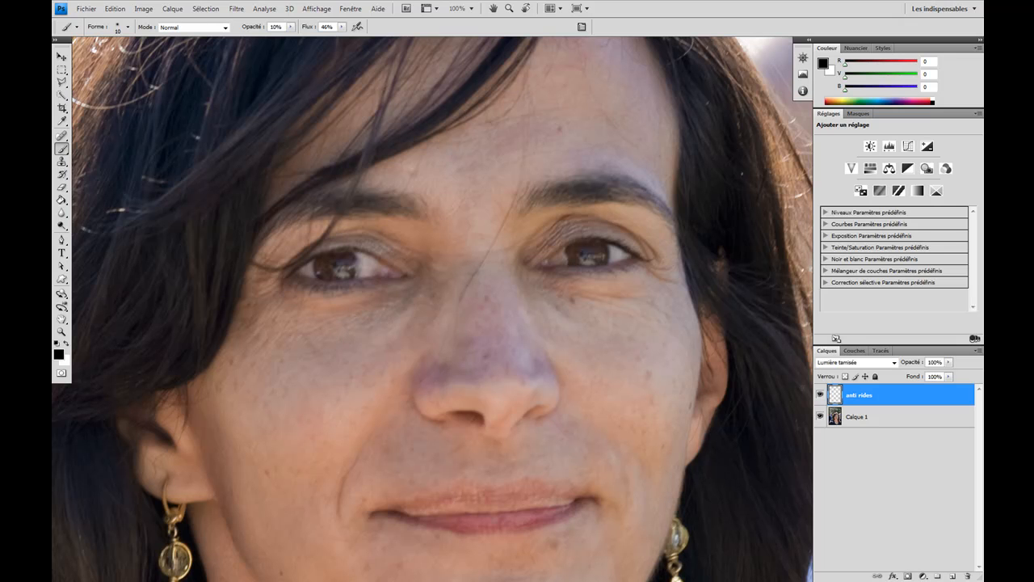
- Compare the portrait at the 33.3% view before and after retouching by toggling the "anti rides" layer's visibility
key("ctrl+minus")
key("ctrl+minus")
key("ctrl+minus")
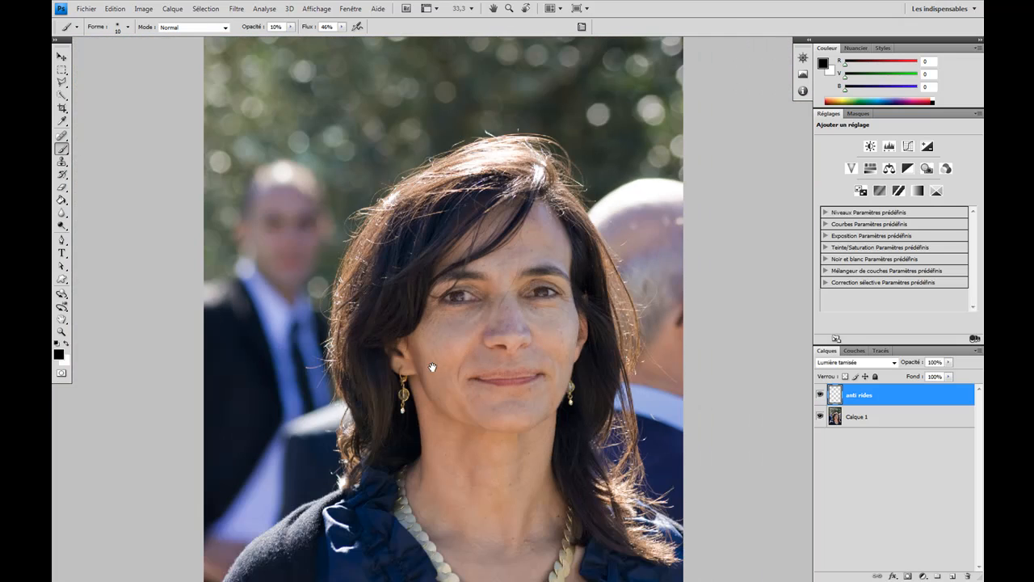
left_click_drag(478, 385, 439, 383)
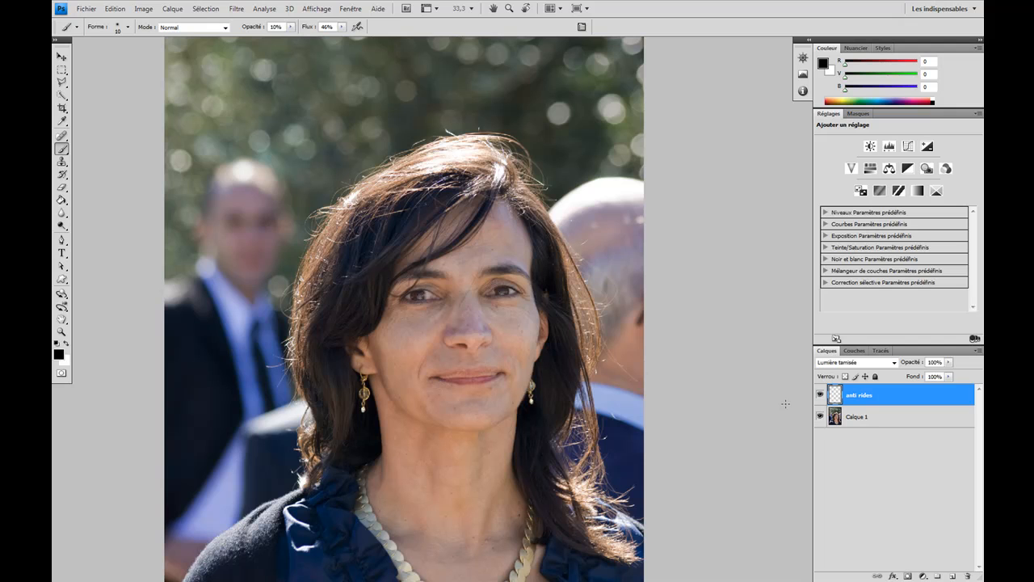
left_click(820, 394)
left_click(821, 394)
left_click(821, 395)
left_click(821, 395)
left_click_drag(566, 404, 487, 393)
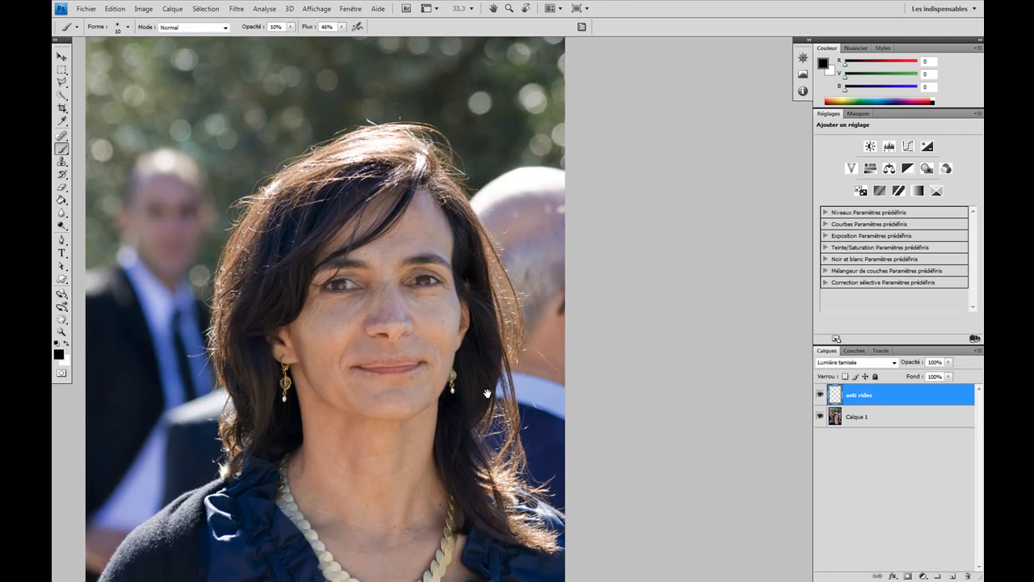
left_click_drag(487, 393, 503, 396)
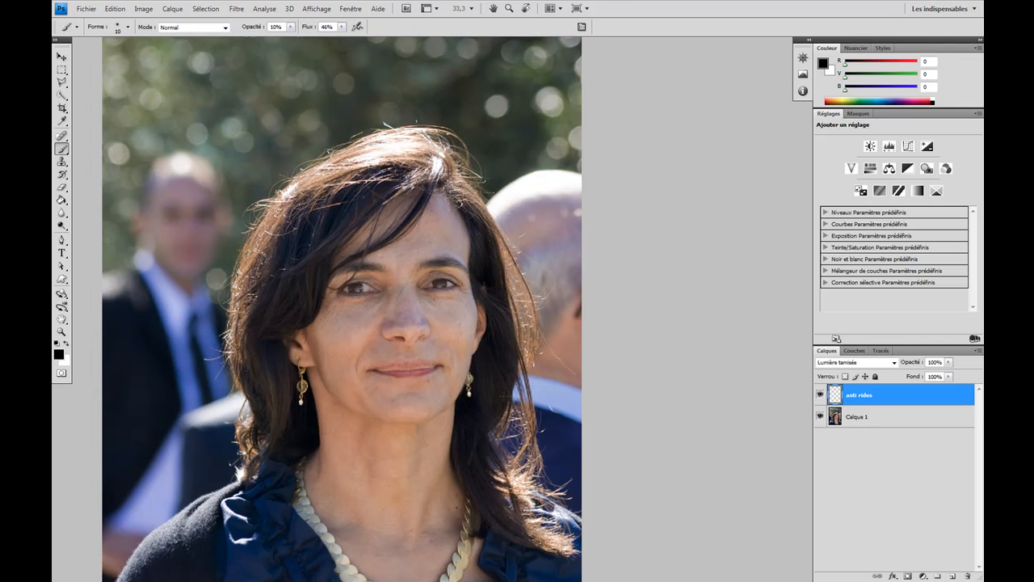